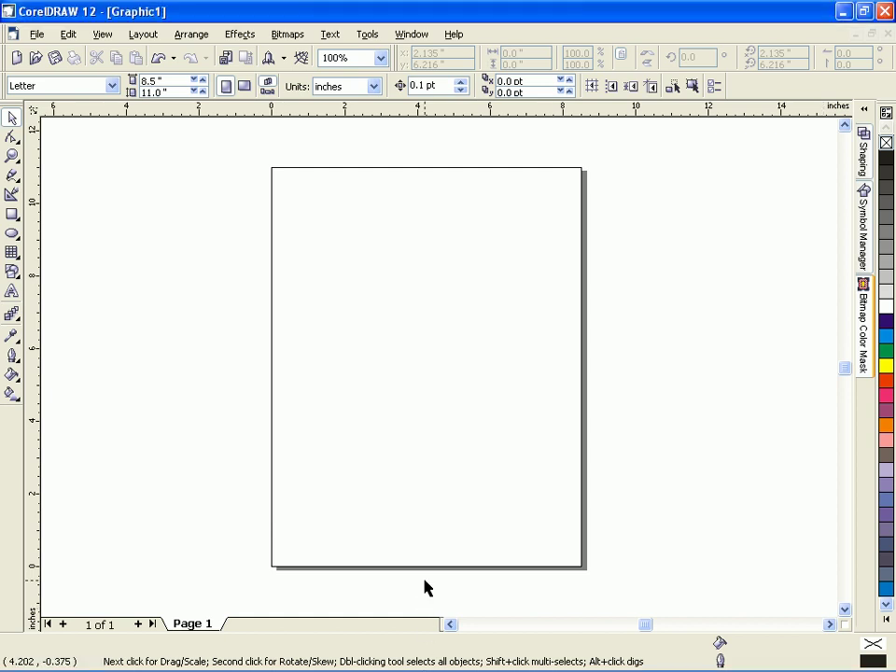
# Switch to Internet Explorer and open the Arizona Wildcats logo from the Google image results for wildcats
pyautogui.hotkey('alt', 'Tab')
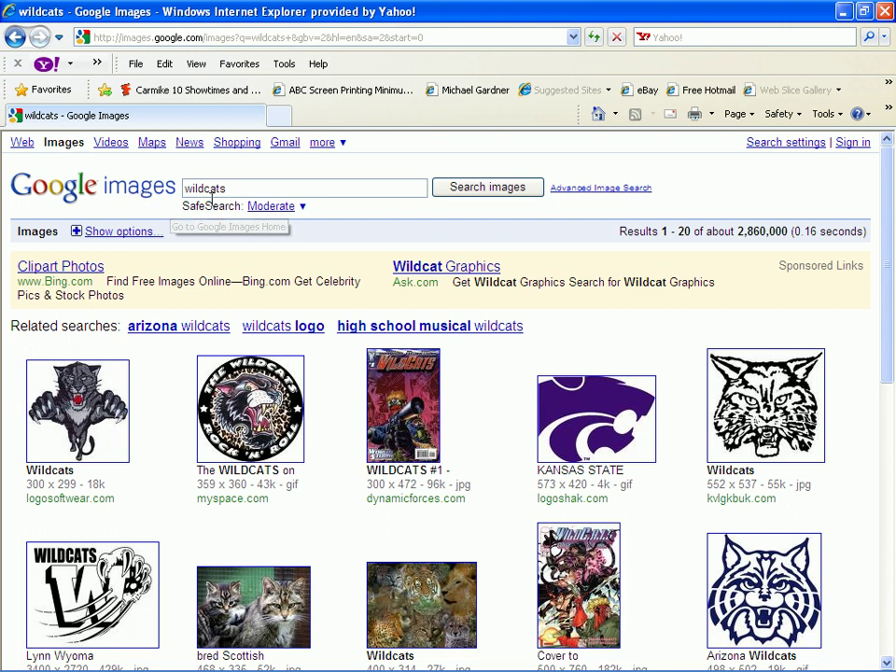
pyautogui.moveTo(239, 189); pyautogui.dragTo(183, 189)
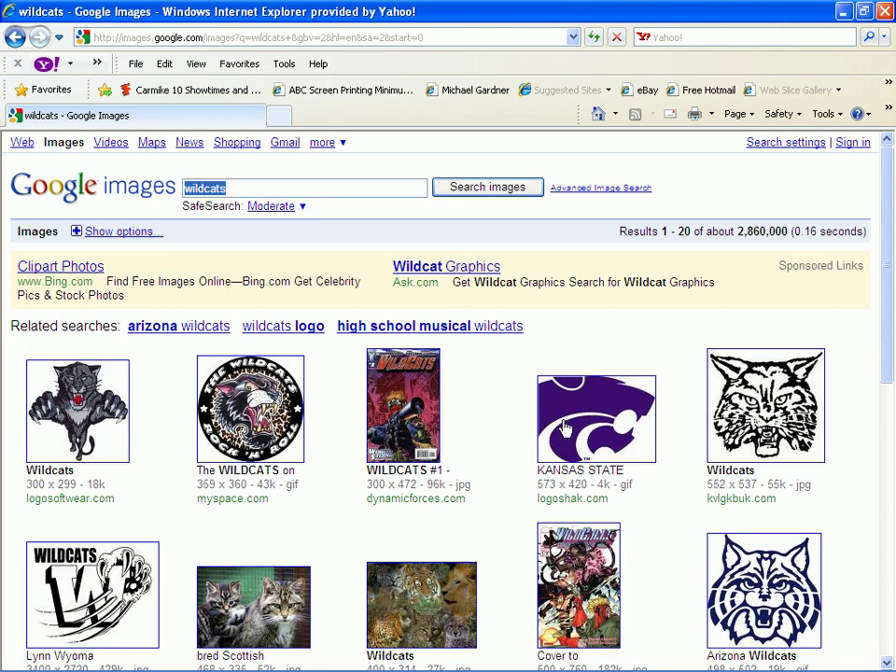
pyautogui.scroll(-2, 745, 420)
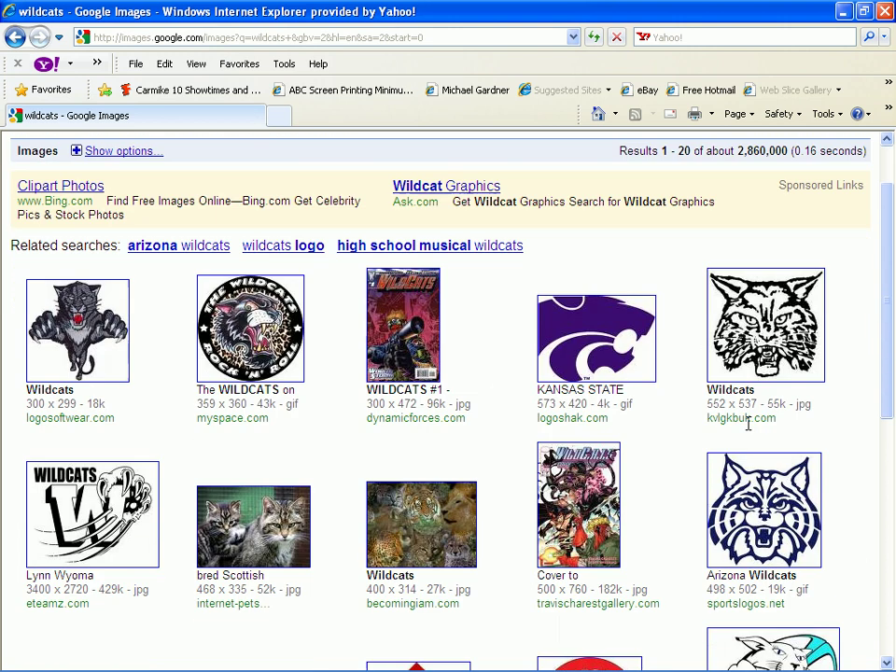
pyautogui.scroll(-2, 752, 467)
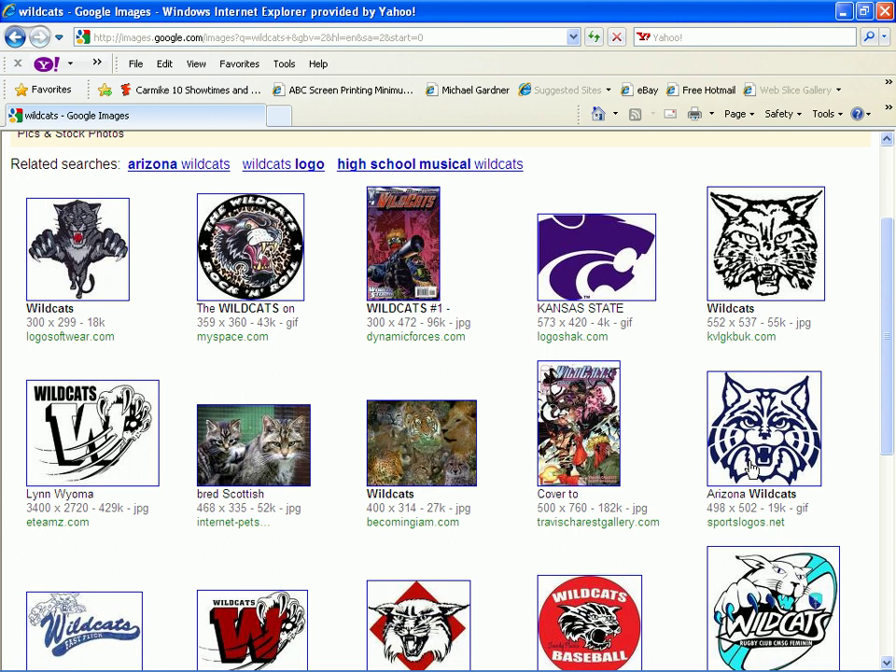
pyautogui.scroll(-1, 752, 467)
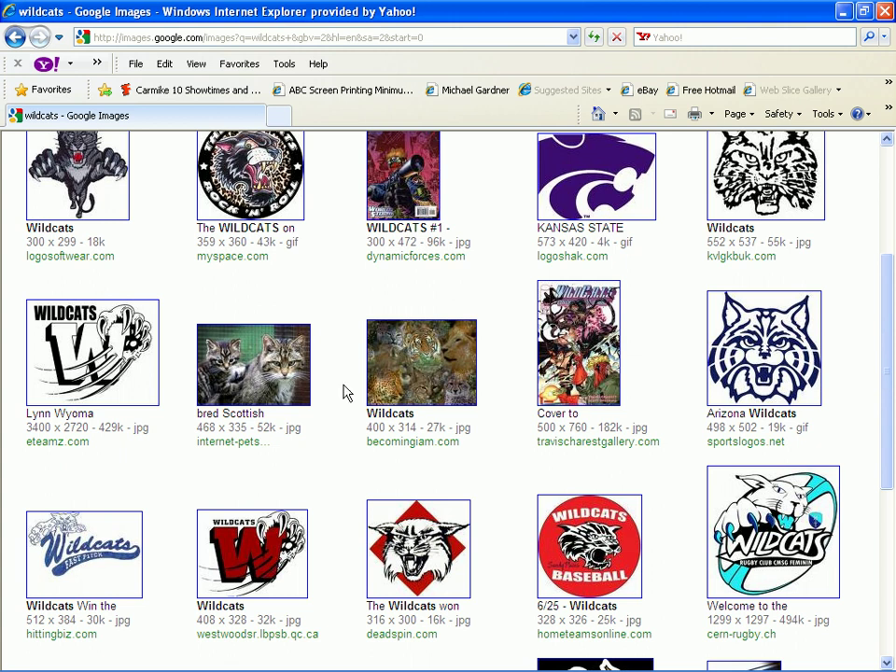
pyautogui.click(764, 368)
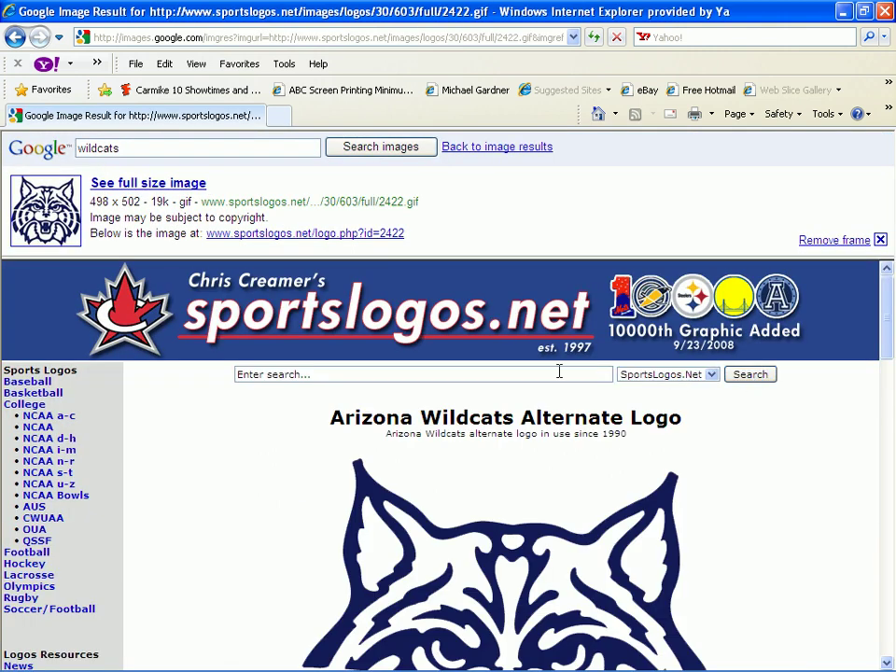
# Copy the large Arizona Wildcats logo picture from the web page and paste it into the blank CorelDRAW document
pyautogui.scroll(-3, 558, 372)
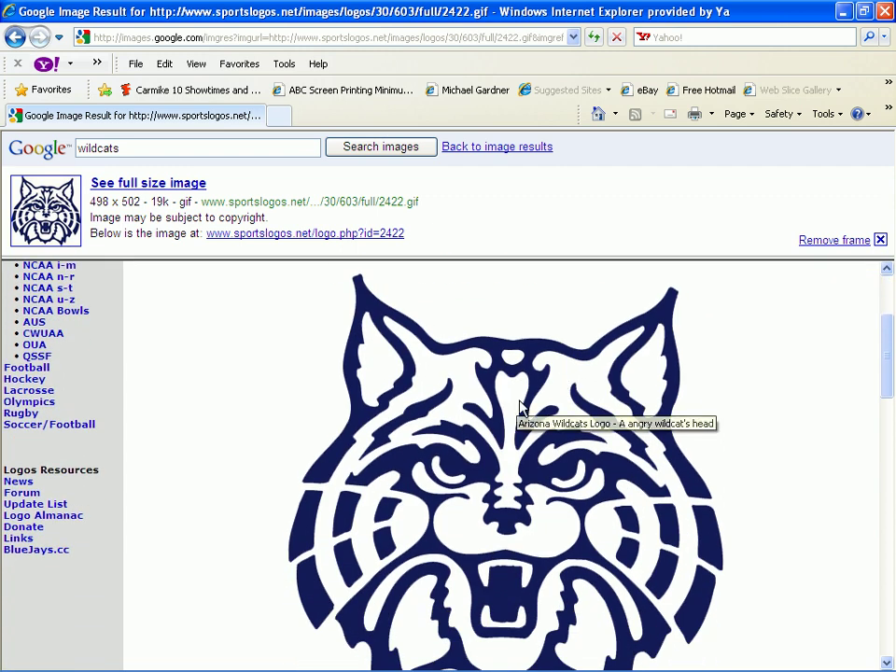
pyautogui.rightClick(528, 414)
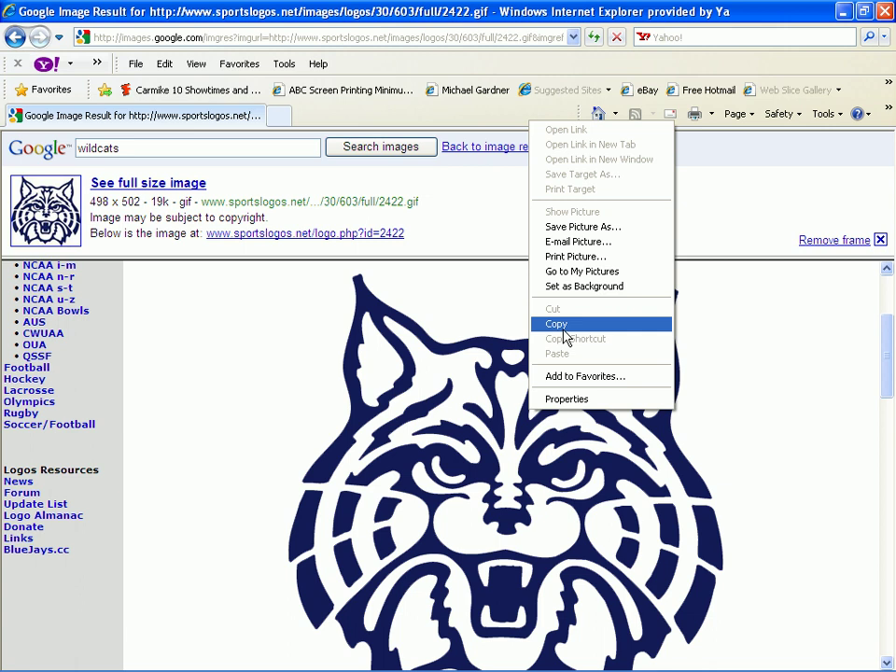
pyautogui.click(557, 323)
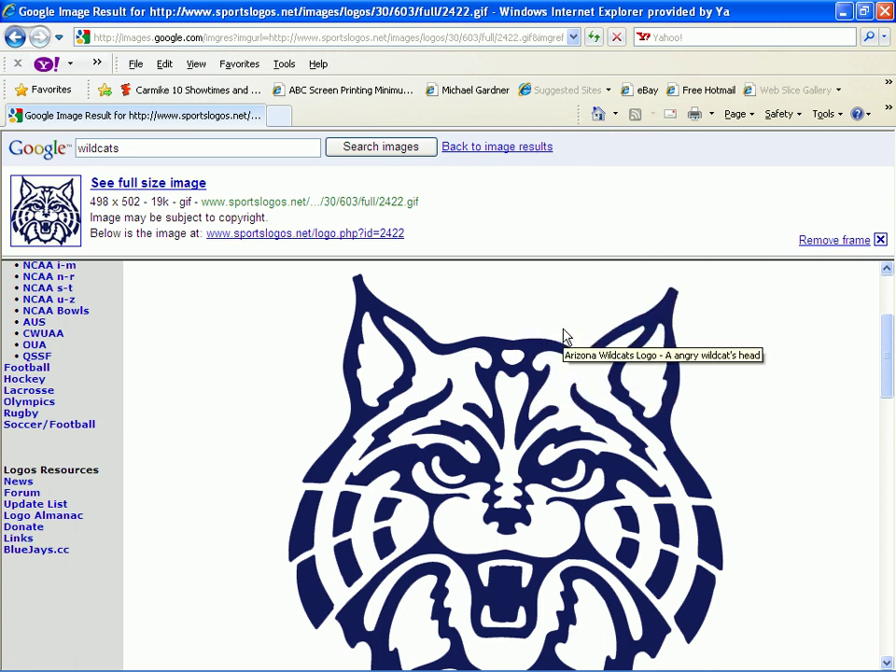
pyautogui.hotkey('alt', 'Tab')
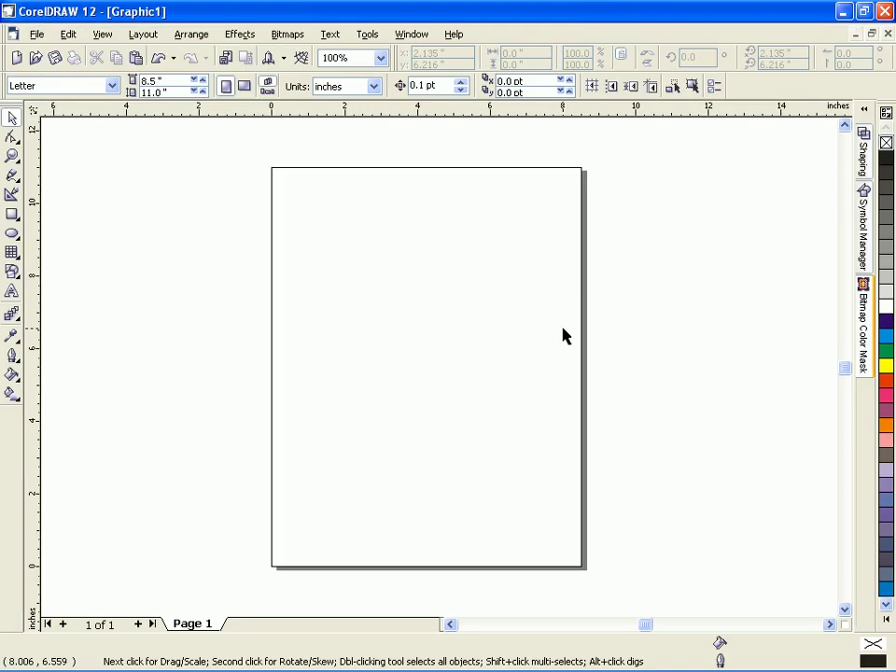
pyautogui.click(70, 37)
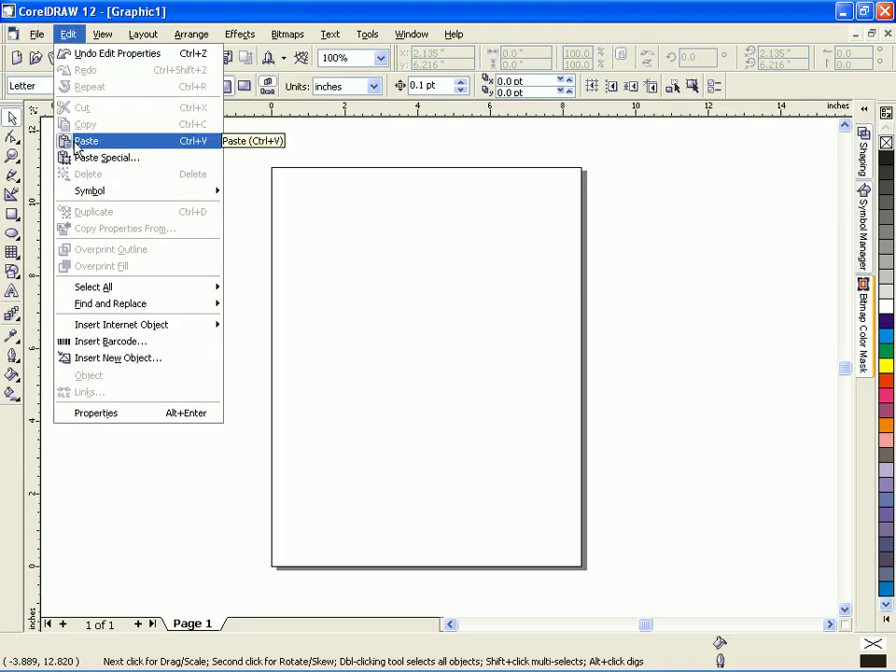
pyautogui.click(82, 142)
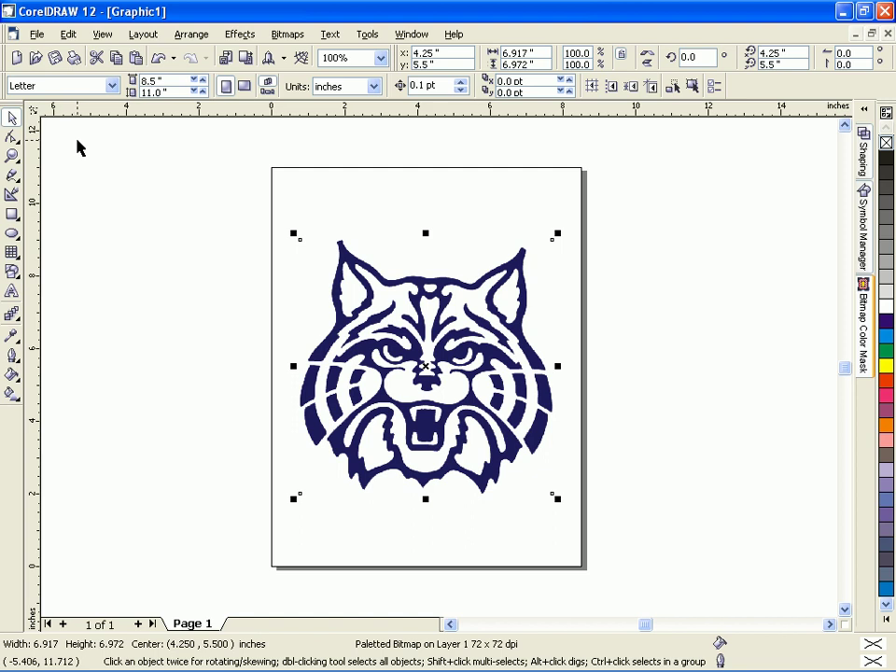
# Convert the pasted logo to a CMYK Color (32-bit) bitmap at 300 dpi with anti-aliasing and the ICC profile applied
pyautogui.click(288, 35)
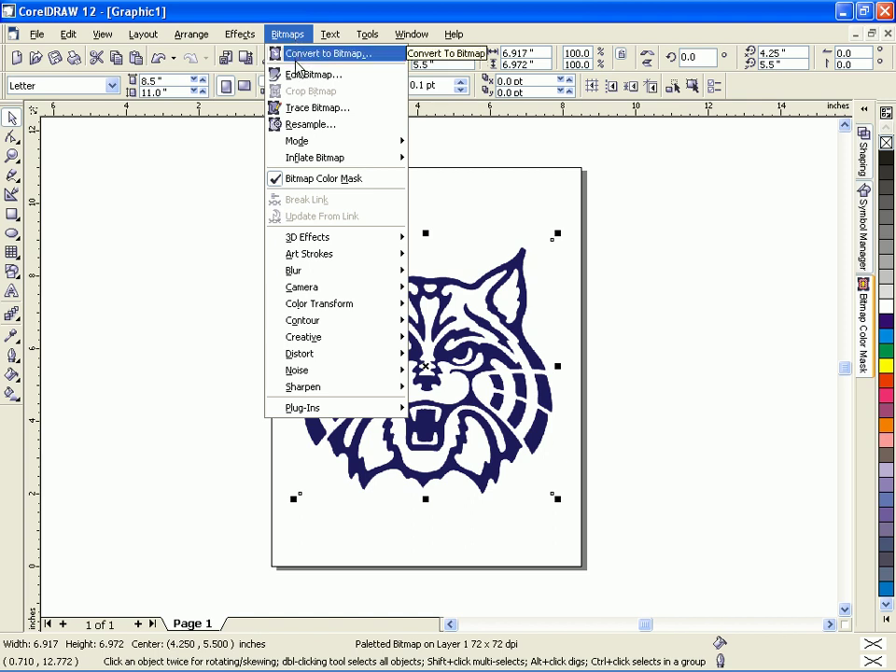
pyautogui.click(298, 58)
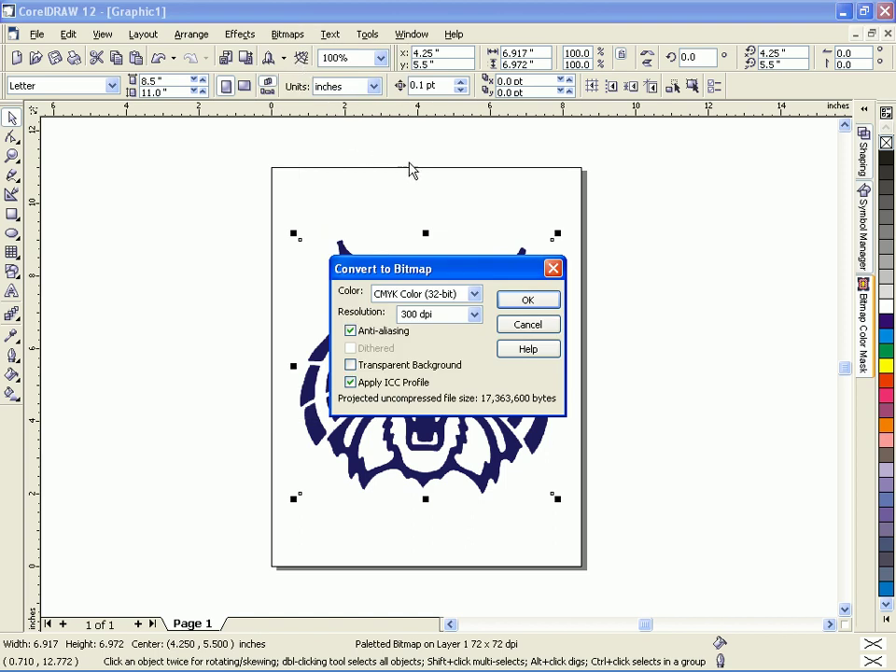
pyautogui.click(545, 302)
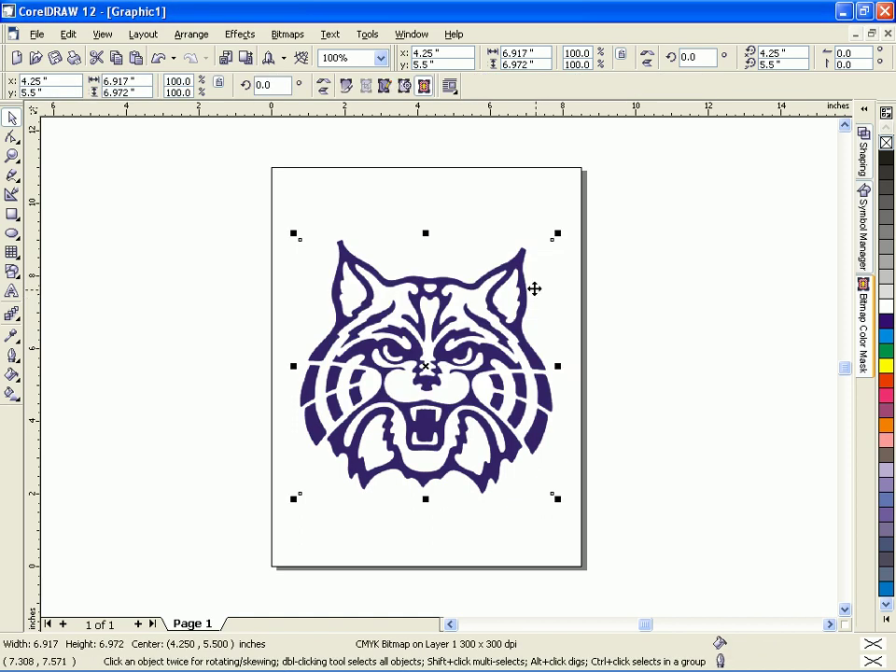
# Set up a Black and White (1-bit) mode conversion of the logo bitmap using the Line Art conversion type
pyautogui.click(296, 37)
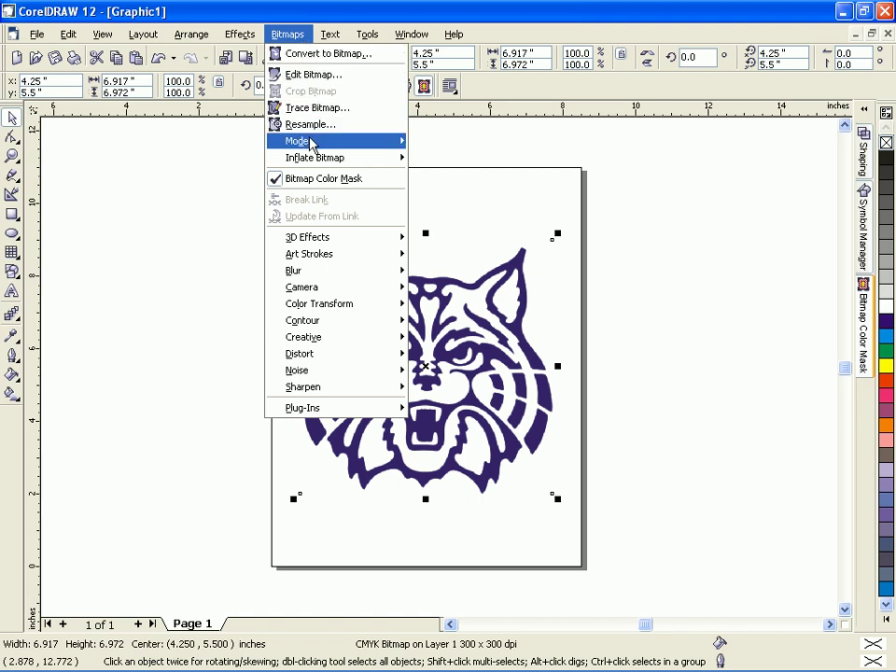
pyautogui.moveTo(311, 141)
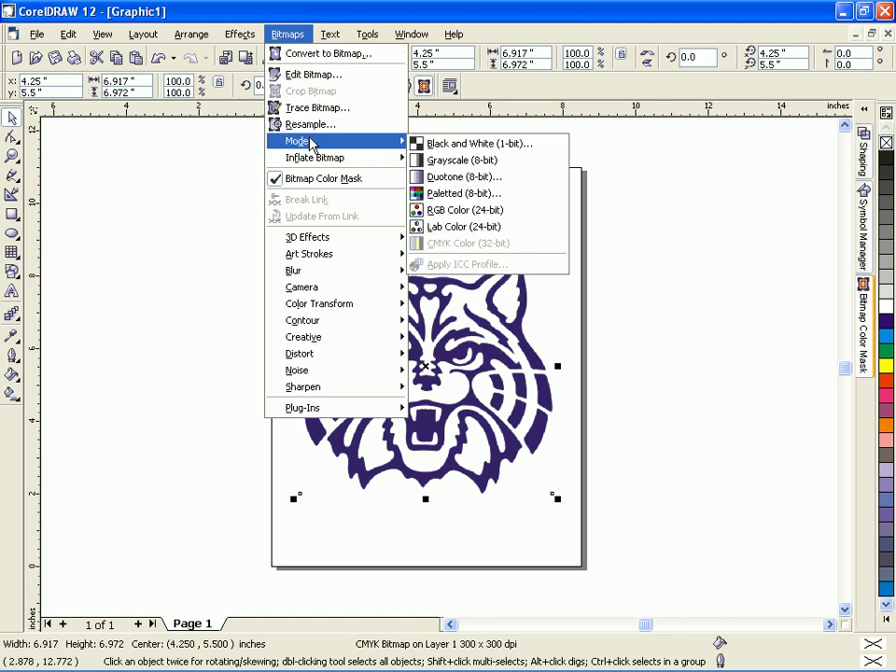
pyautogui.click(432, 146)
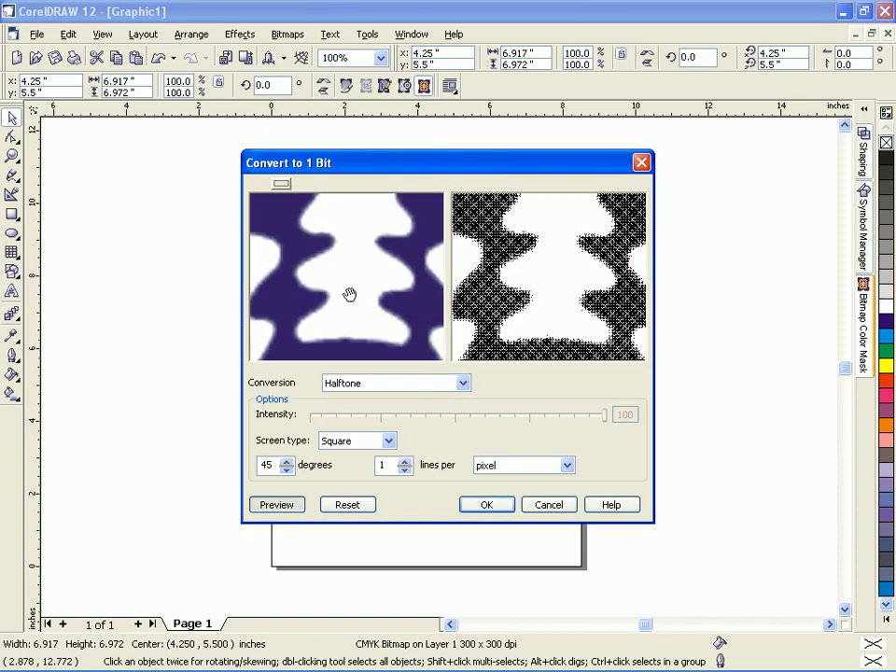
pyautogui.moveTo(339, 293); pyautogui.dragTo(336, 296)
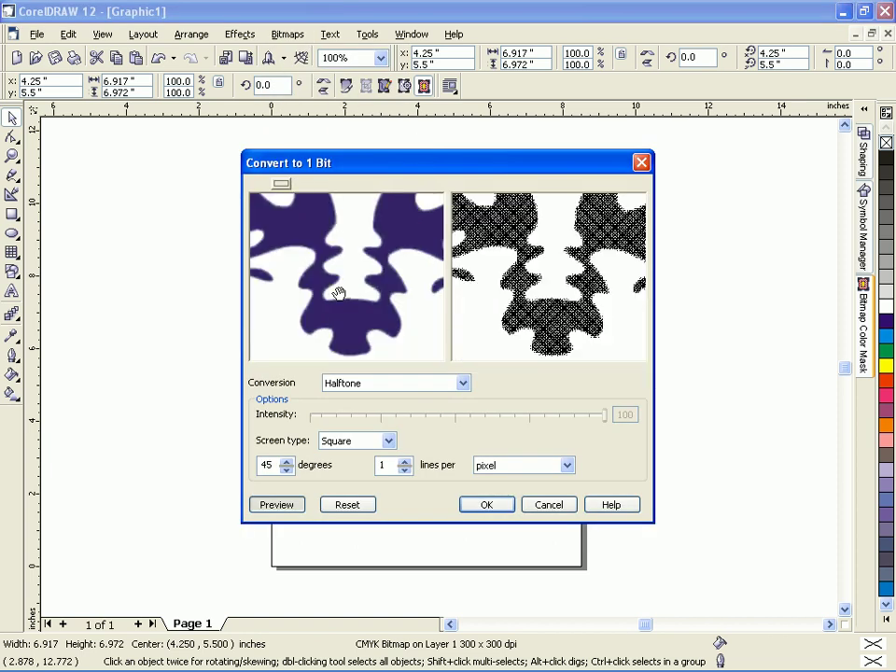
pyautogui.rightClick(339, 293)
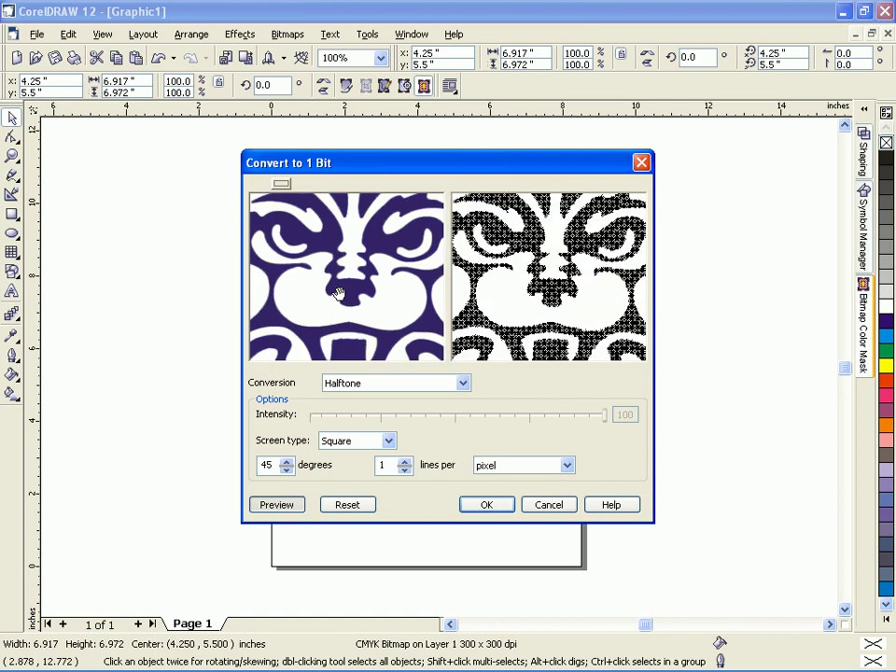
pyautogui.rightClick(338, 294)
pyautogui.click(341, 299)
pyautogui.moveTo(342, 300); pyautogui.dragTo(341, 306)
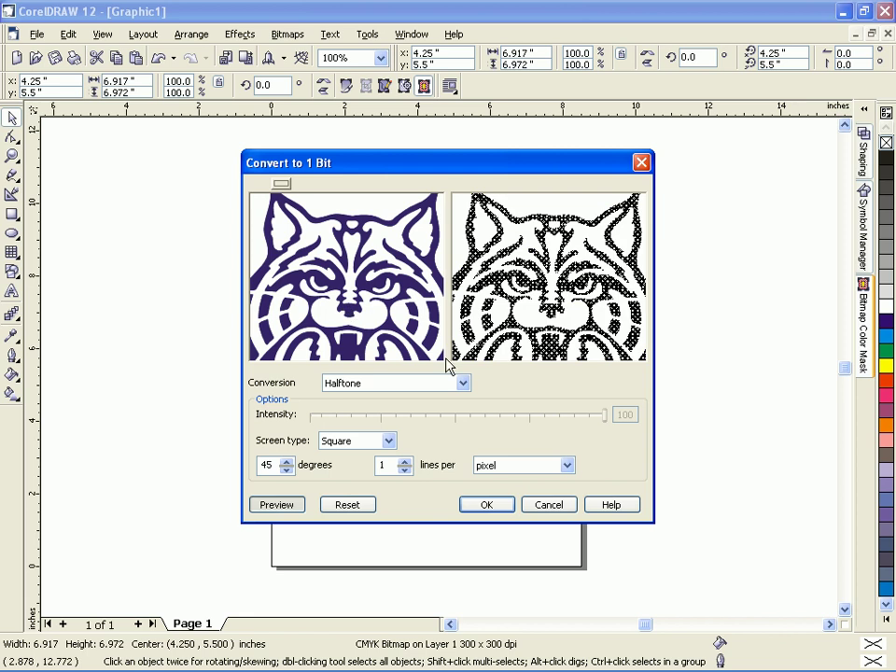
pyautogui.click(465, 394)
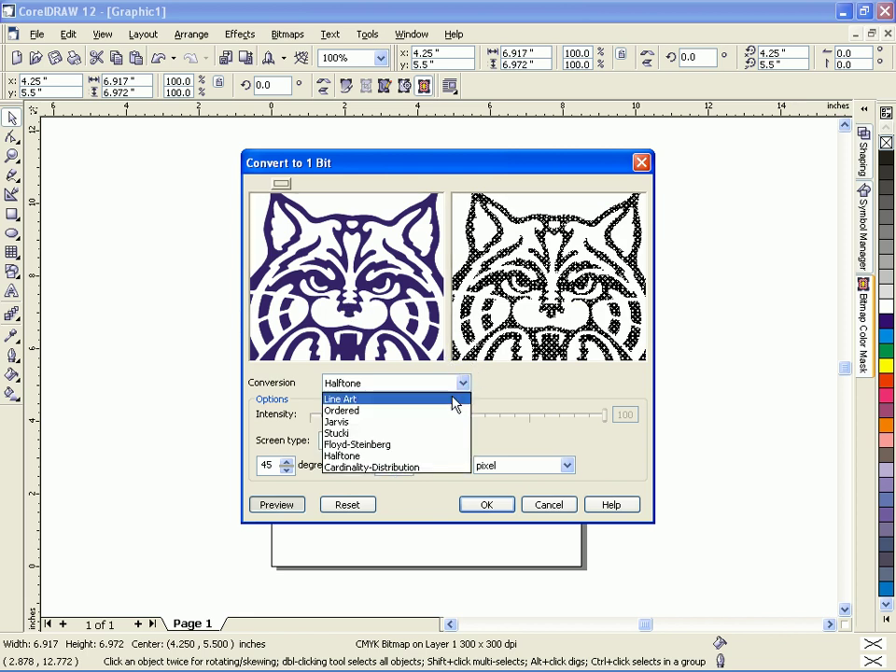
pyautogui.click(456, 399)
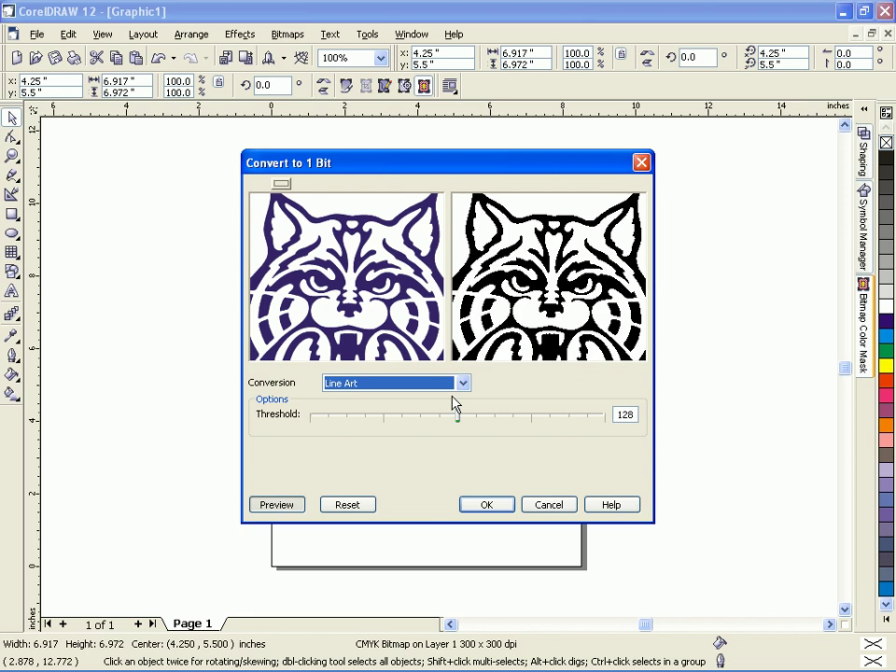
# Try low and high Line Art thresholds, return the threshold to mid-range and apply the 1-bit conversion
pyautogui.moveTo(403, 424); pyautogui.dragTo(332, 423)
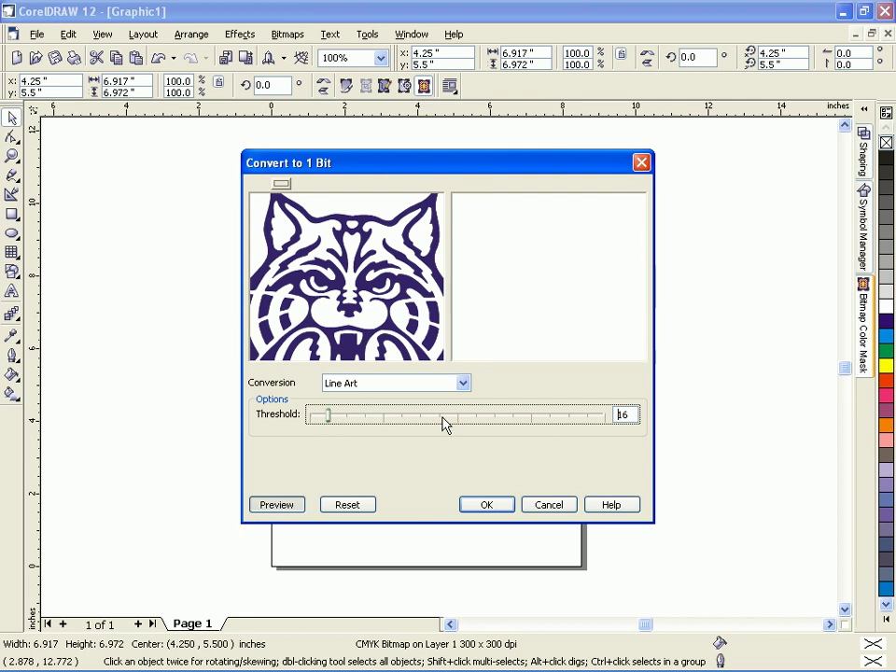
pyautogui.click(387, 422)
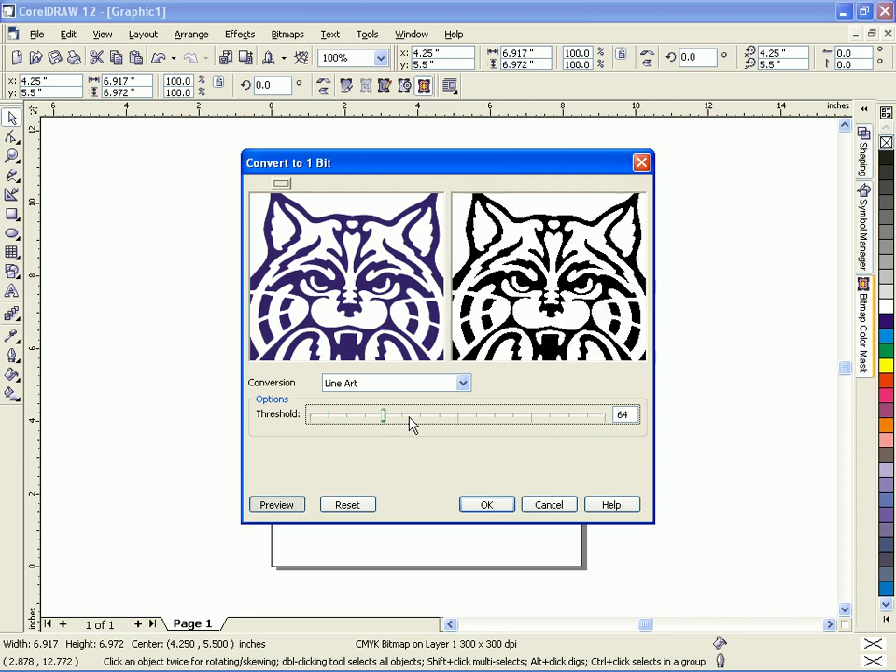
pyautogui.click(422, 421)
pyautogui.click(476, 422)
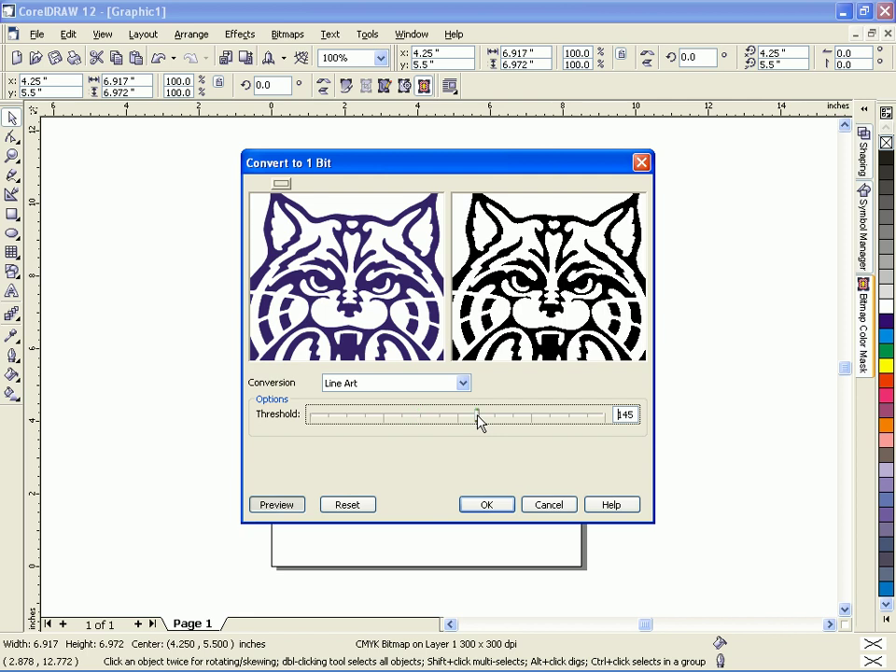
pyautogui.click(534, 422)
pyautogui.click(459, 421)
pyautogui.click(487, 510)
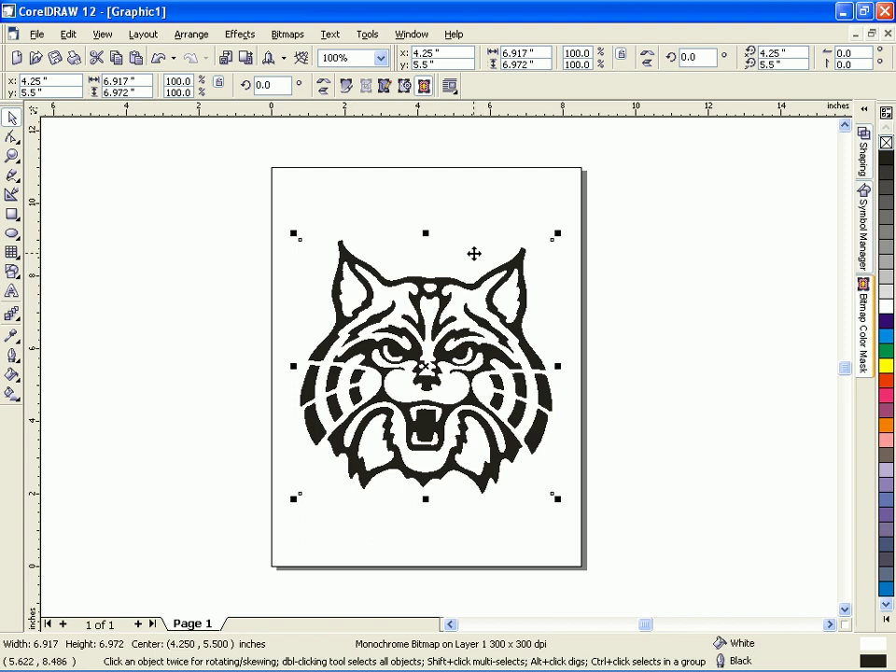
# Send the black-and-white wildcat bitmap to CorelTRACE with the Trace Bitmap command
pyautogui.click(287, 38)
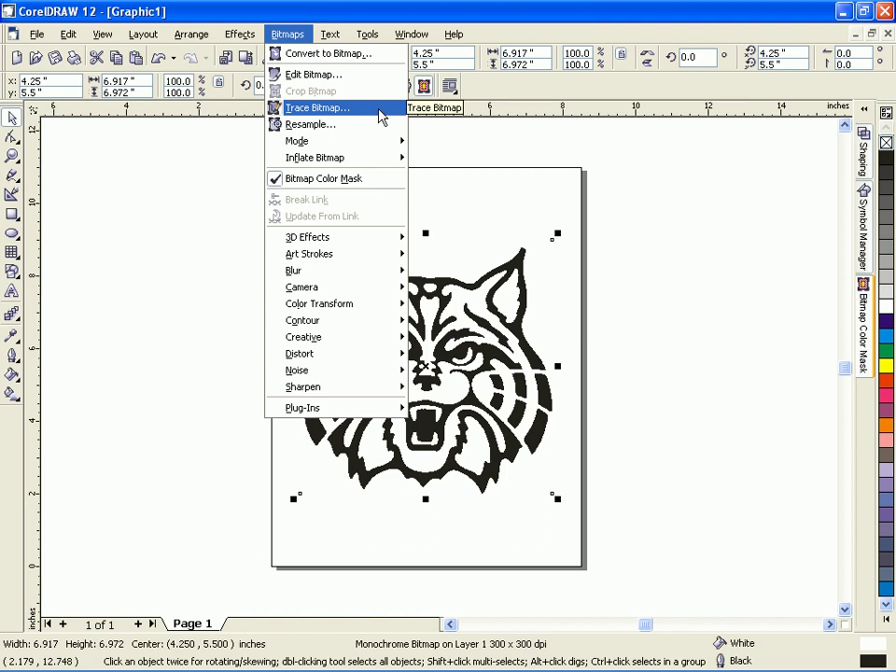
pyautogui.click(434, 152)
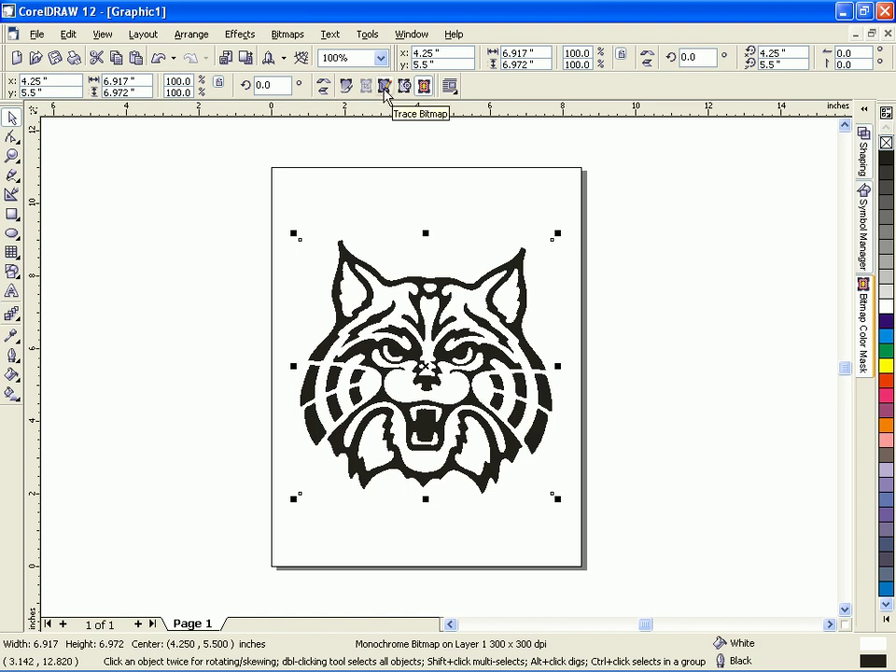
pyautogui.click(385, 90)
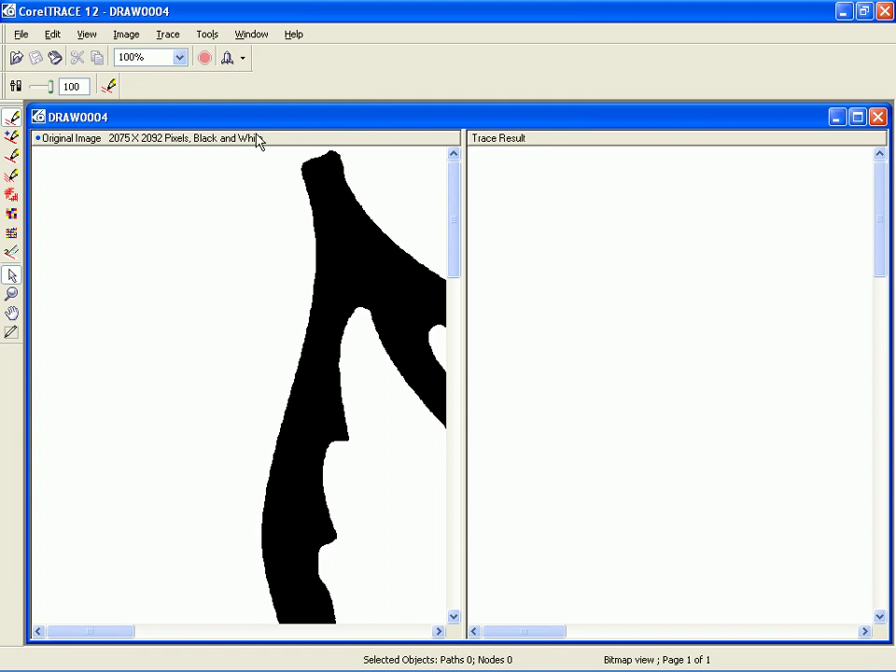
# Trace the whole black-and-white wildcat bitmap with the Outline method at an accuracy of 100
pyautogui.click(12, 294)
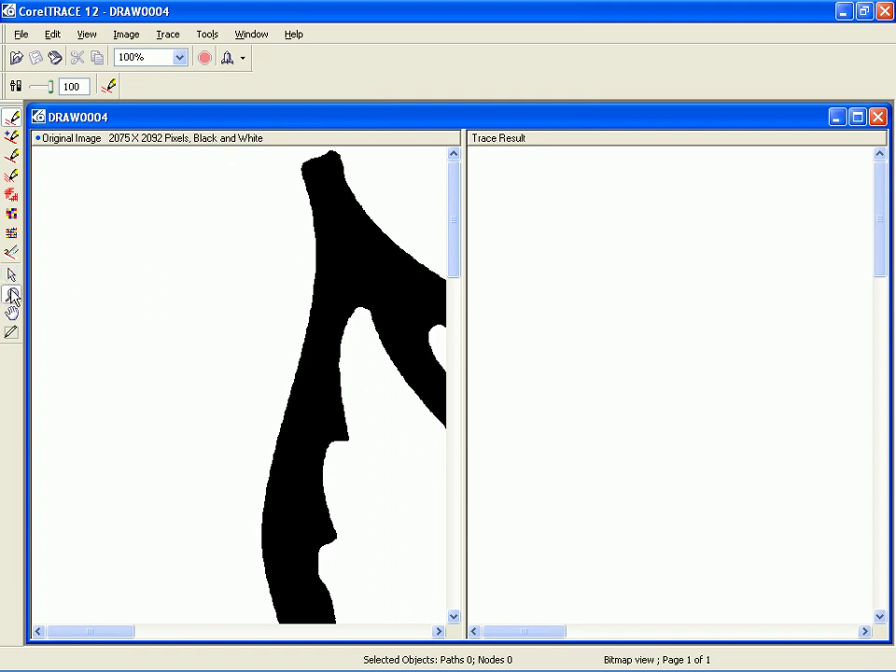
pyautogui.rightClick(269, 290)
pyautogui.rightClick(268, 288)
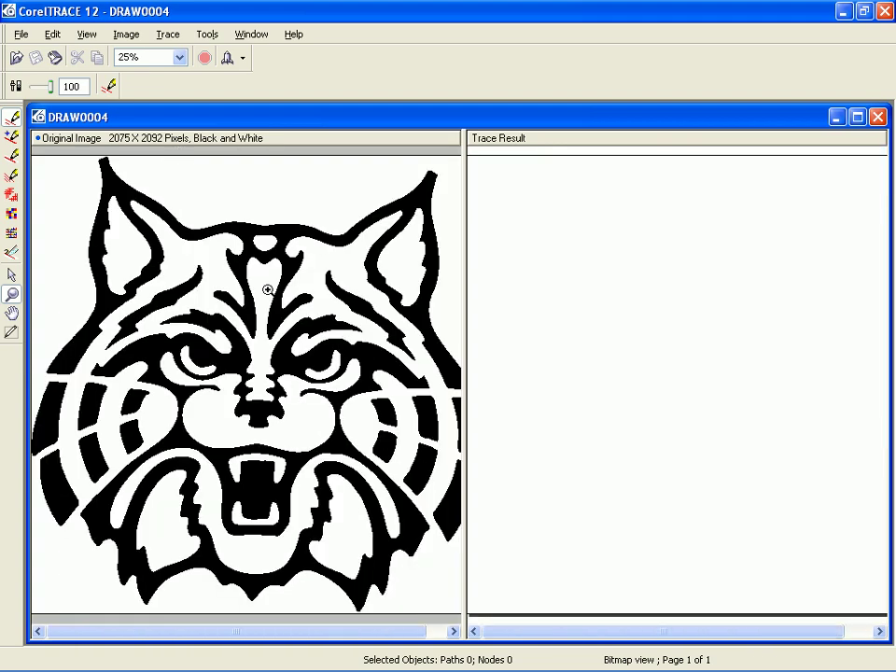
pyautogui.click(11, 275)
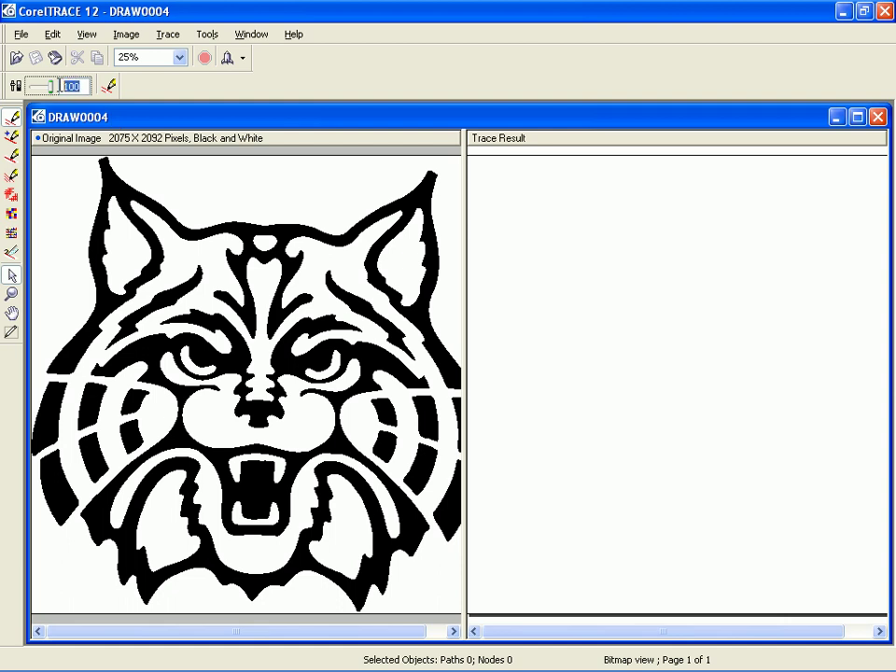
pyautogui.click(47, 86)
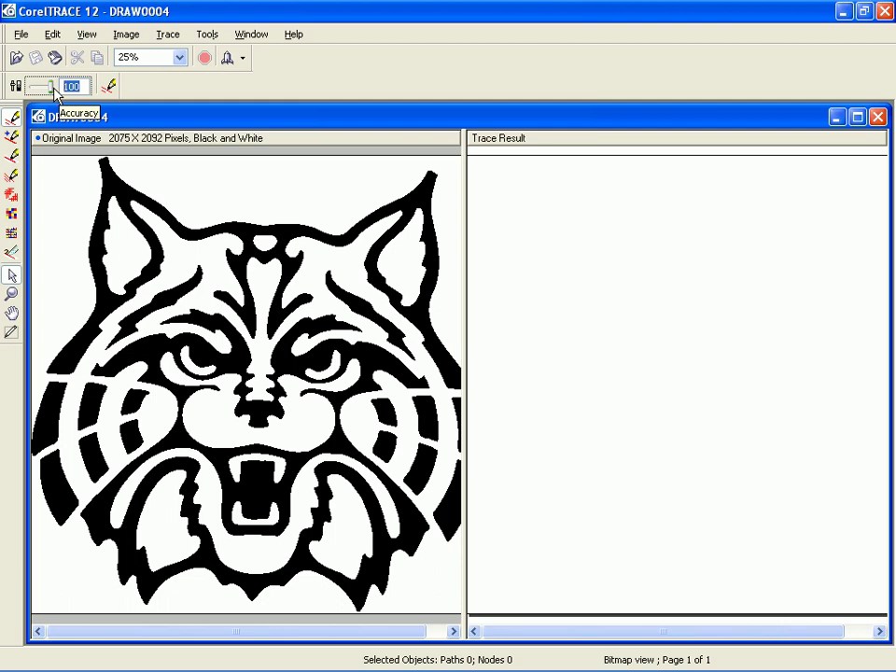
pyautogui.click(168, 37)
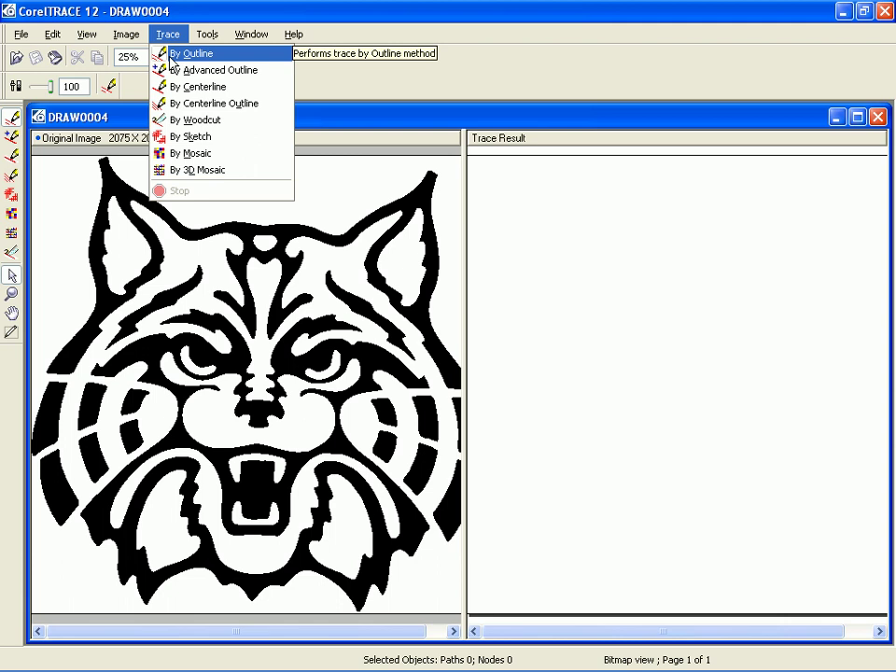
pyautogui.click(282, 9)
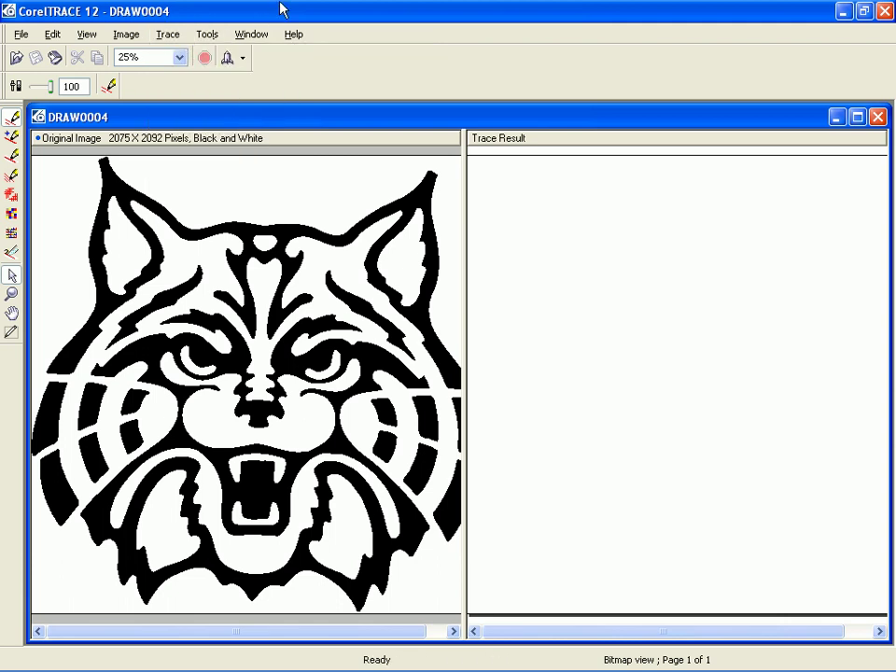
pyautogui.click(108, 87)
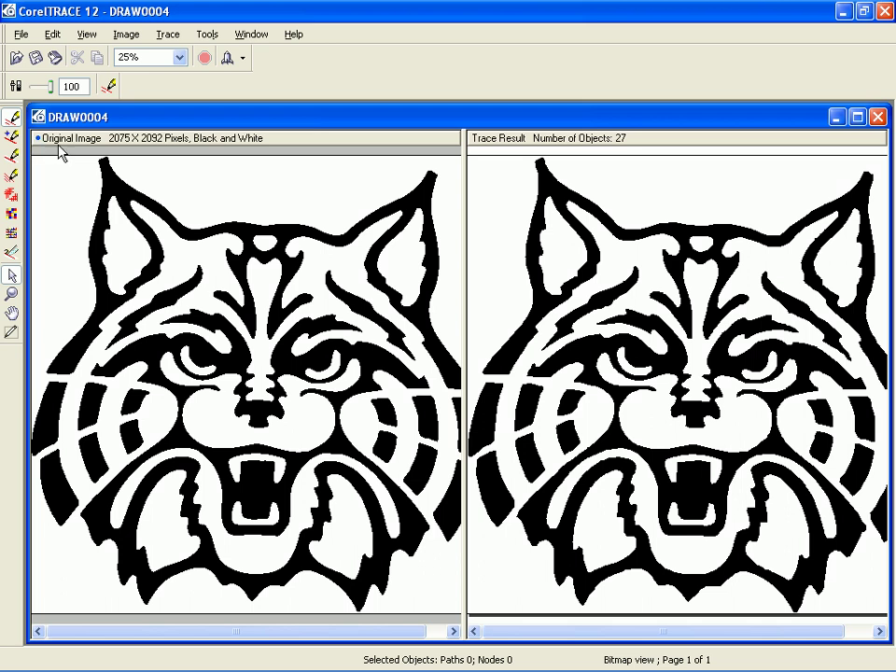
# Select the vector trace result rather than the original image and copy it to the clipboard
pyautogui.click(494, 174)
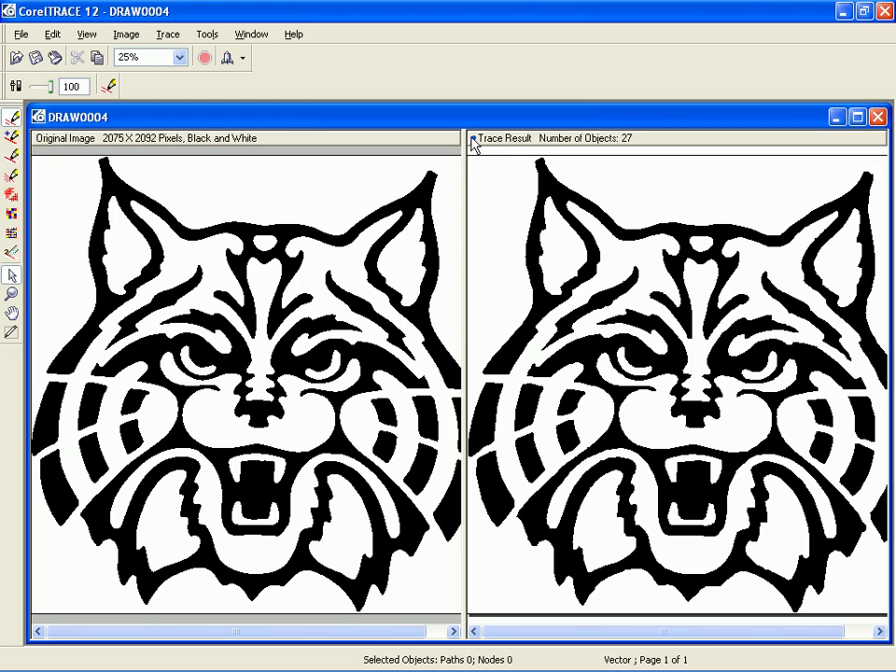
pyautogui.click(54, 35)
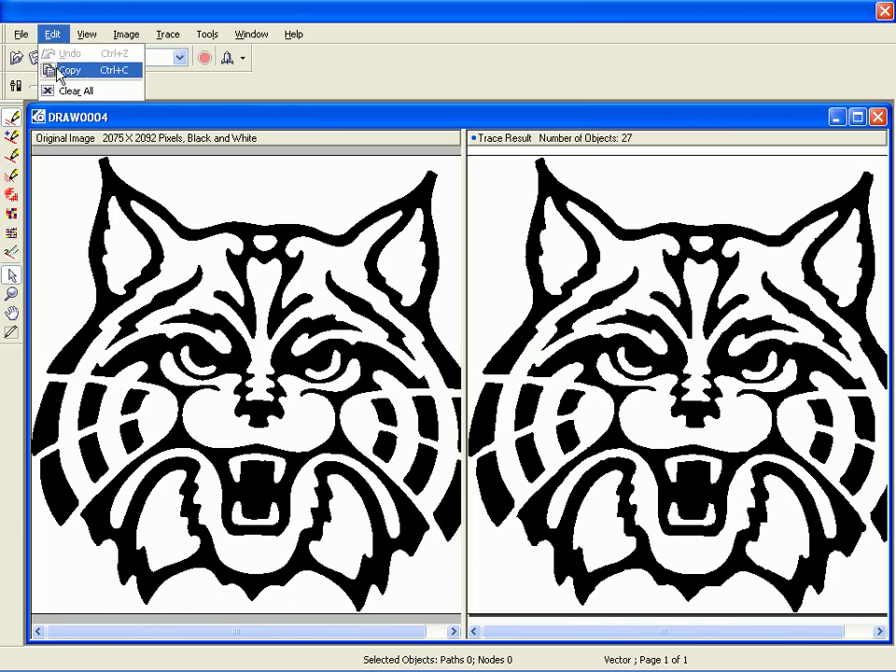
pyautogui.click(65, 70)
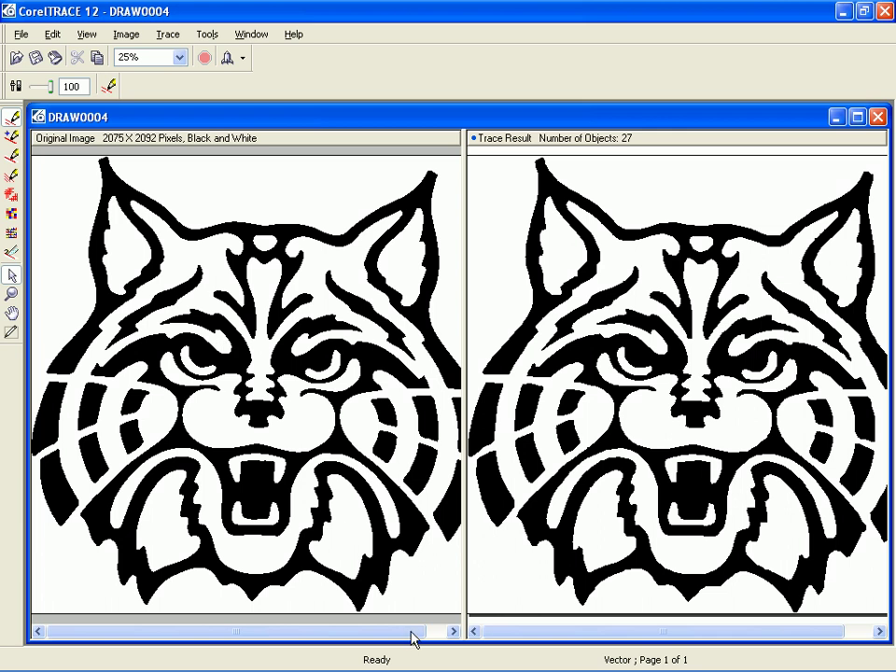
# Switch to CorelDRAW and move the monochrome wildcat bitmap off the page, to the empty area on its right
pyautogui.hotkey('alt', 'Tab')
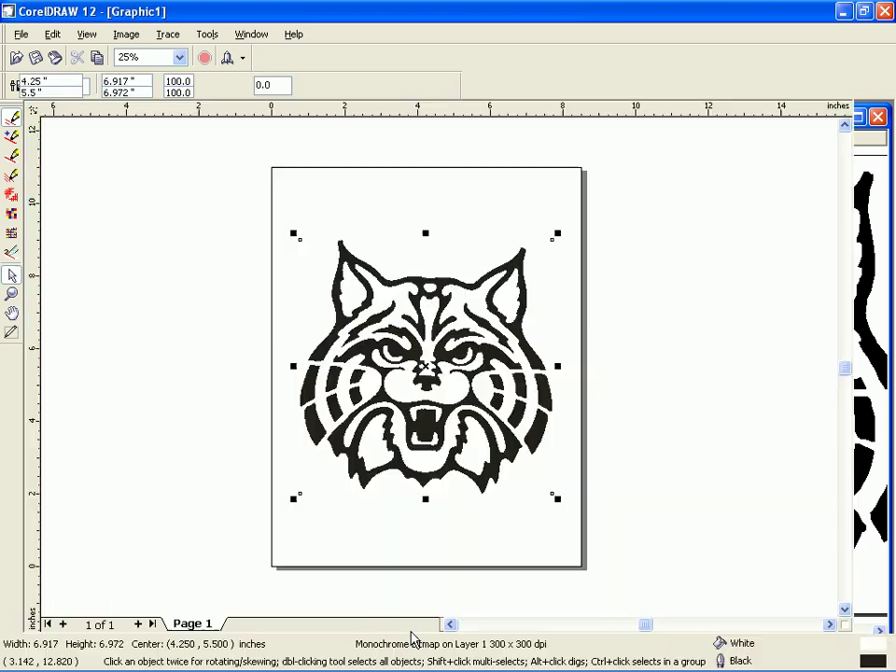
pyautogui.moveTo(434, 366)
pyautogui.mouseDown()
pyautogui.moveTo(188, 345)
pyautogui.moveTo(430, 348)
pyautogui.mouseUp()
pyautogui.moveTo(360, 349); pyautogui.dragTo(667, 345)
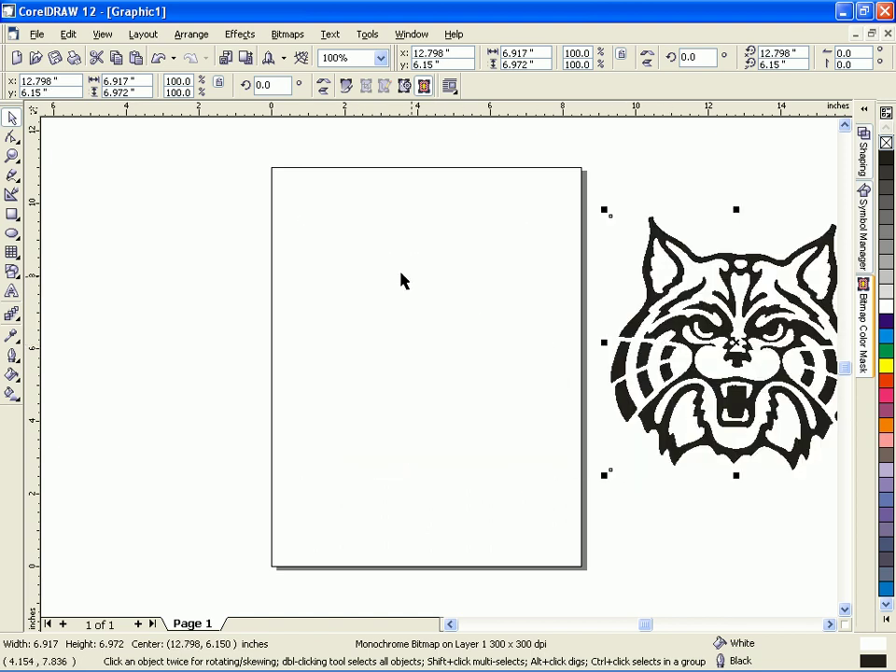
# Paste the traced wildcat into the drawing and place it on the page beside the original bitmap
pyautogui.click(67, 35)
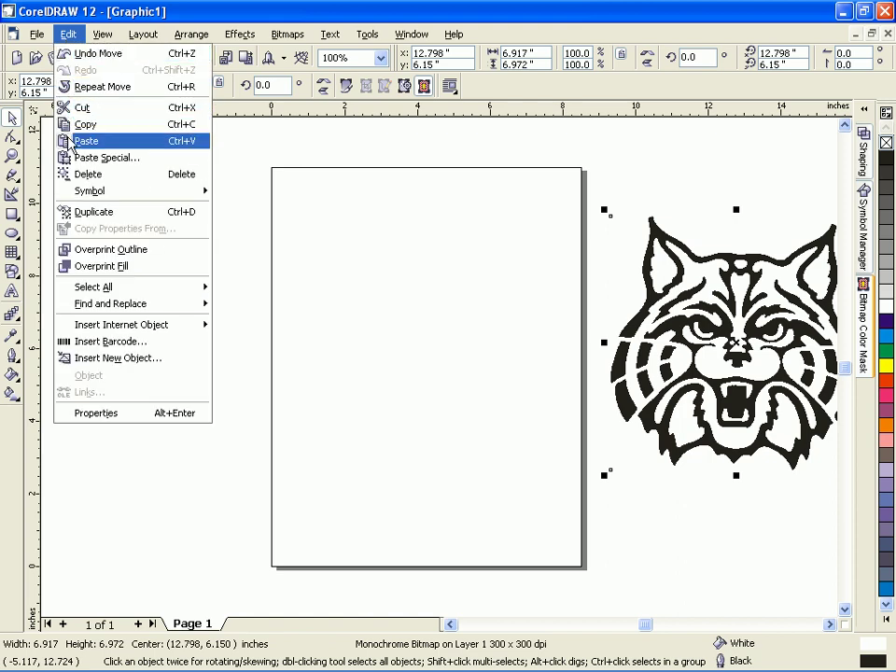
pyautogui.click(70, 144)
pyautogui.moveTo(422, 288)
pyautogui.mouseDown()
pyautogui.moveTo(373, 266)
pyautogui.moveTo(173, 264)
pyautogui.mouseUp()
pyautogui.moveTo(158, 321); pyautogui.dragTo(407, 322)
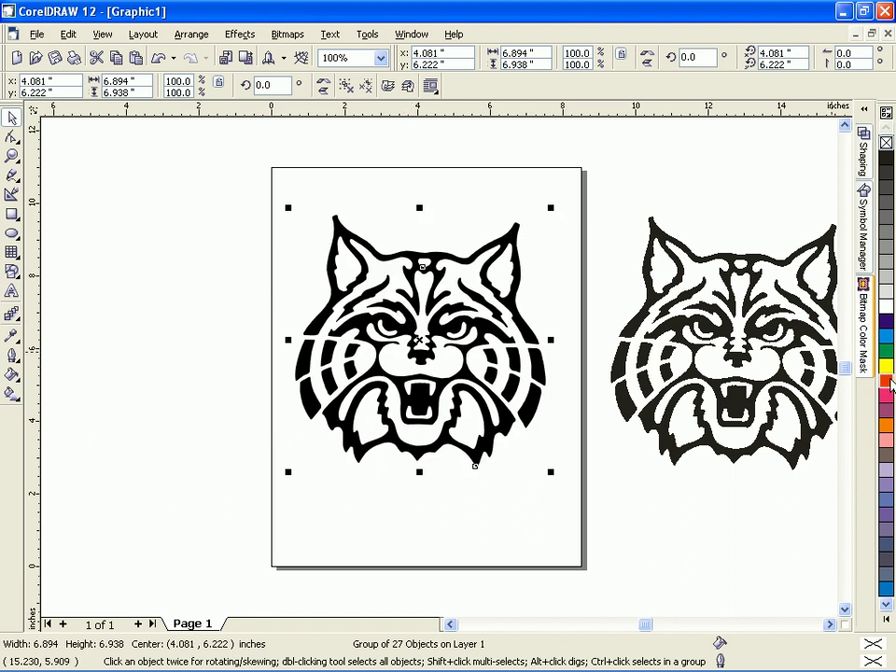
# Fill the traced wildcat group with red, and ungroup its objects to combine them into a single curve
pyautogui.click(886, 381)
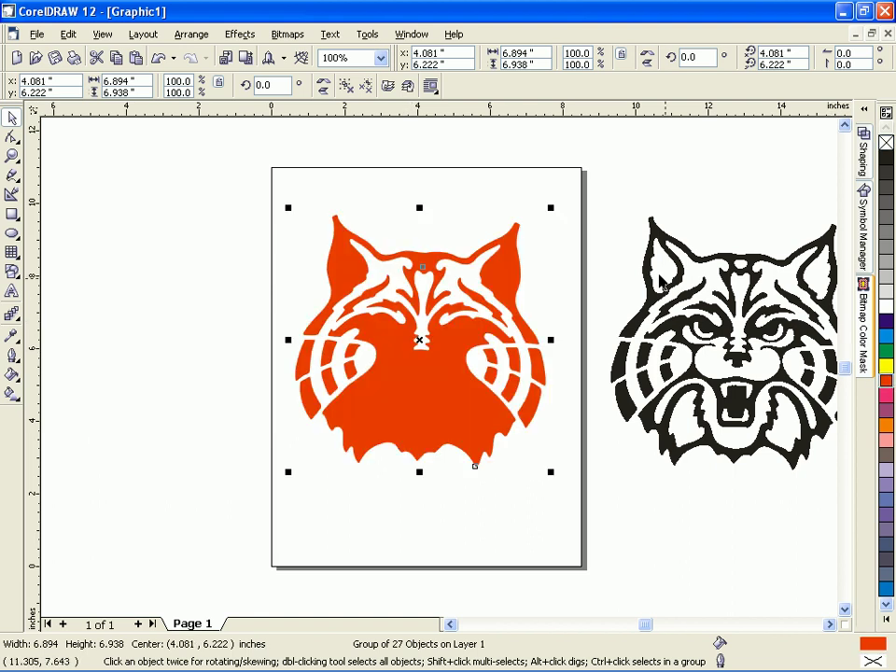
pyautogui.click(345, 86)
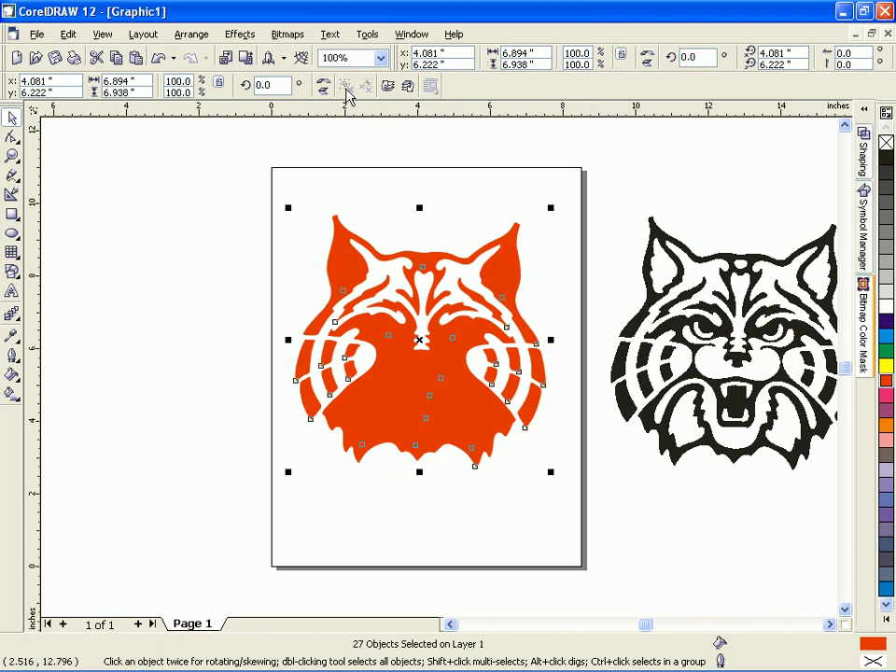
pyautogui.moveTo(269, 172); pyautogui.dragTo(567, 508)
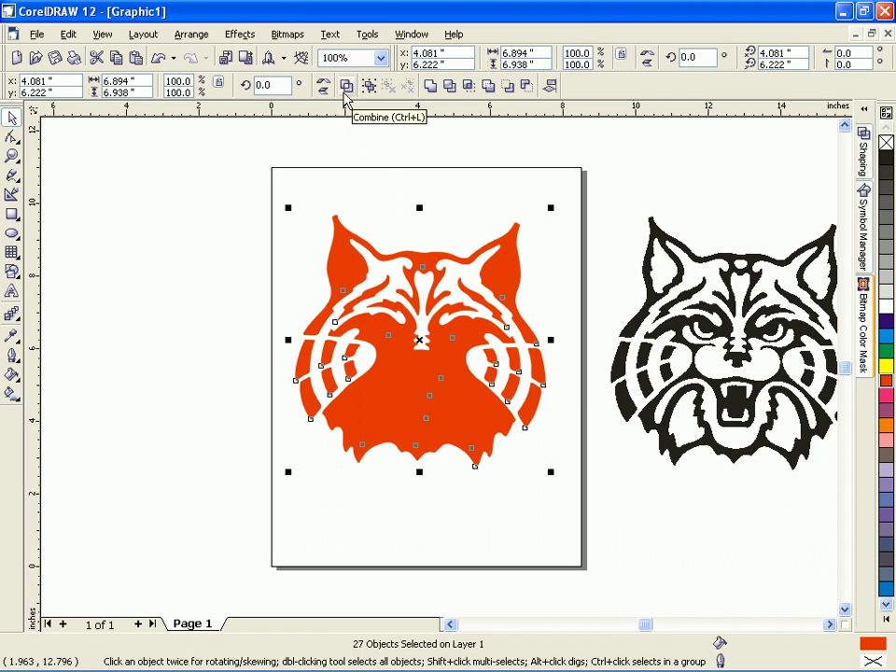
pyautogui.click(345, 94)
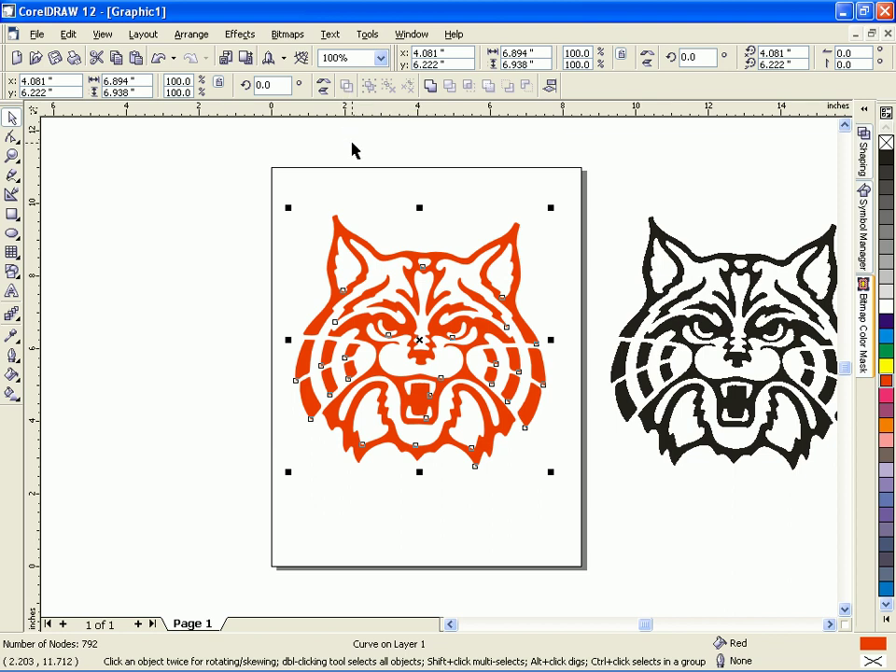
# Try a green fill on the combined wildcat curve and finish with a black fill
pyautogui.click(382, 233)
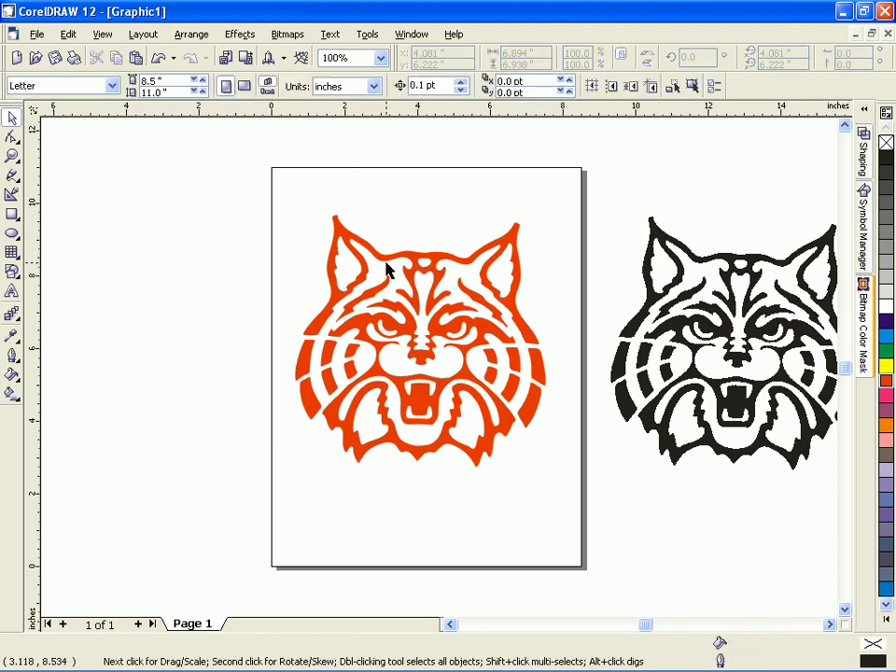
pyautogui.click(438, 390)
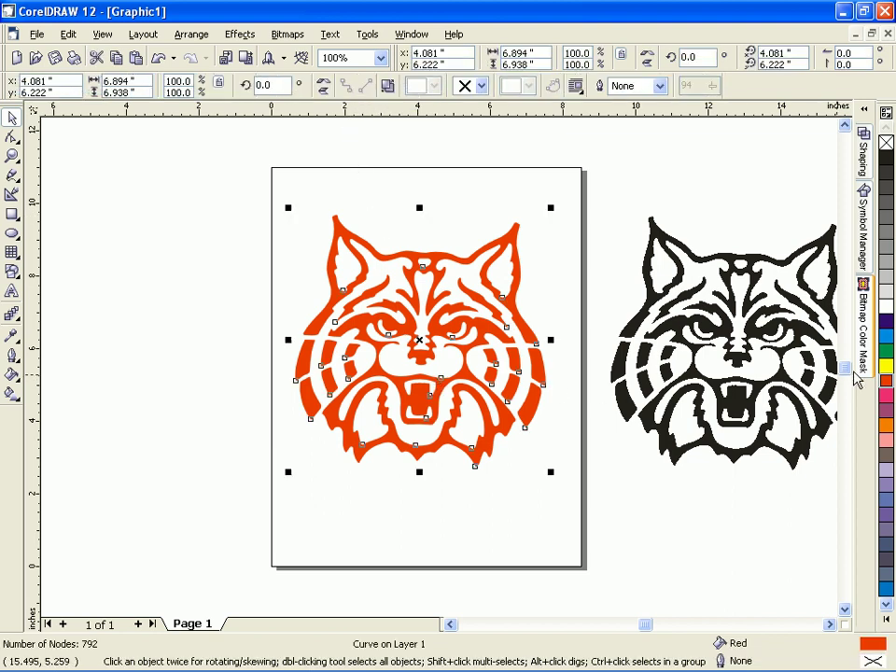
pyautogui.click(883, 352)
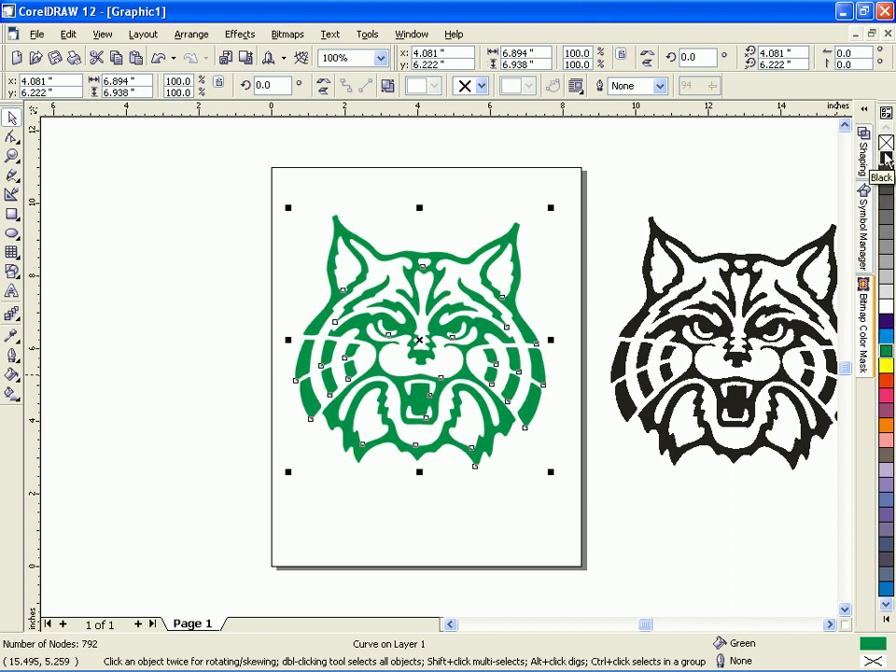
pyautogui.click(886, 159)
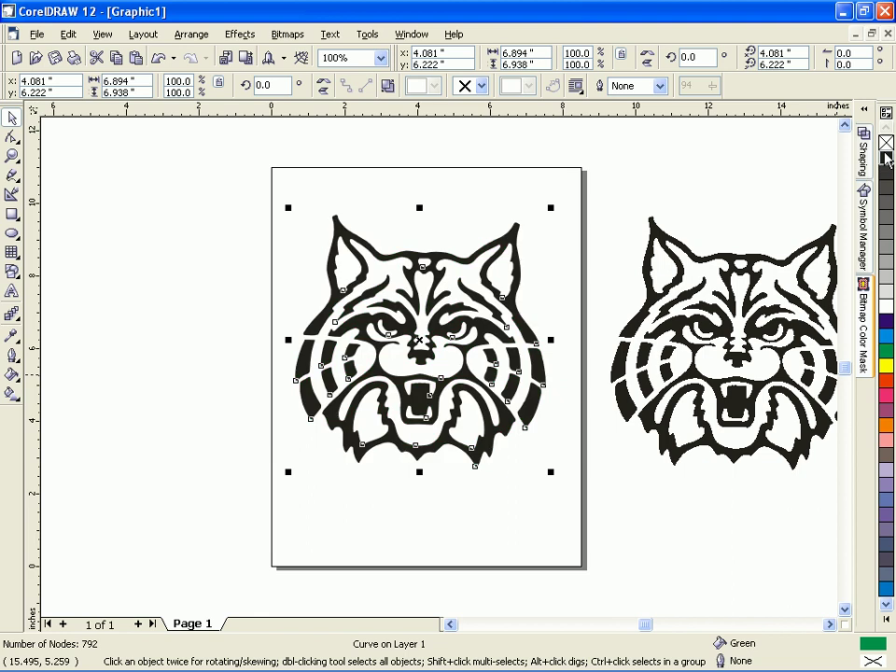
# Delete the original wildcat bitmap beside the page, keeping only the traced curve
pyautogui.click(476, 196)
pyautogui.click(689, 345)
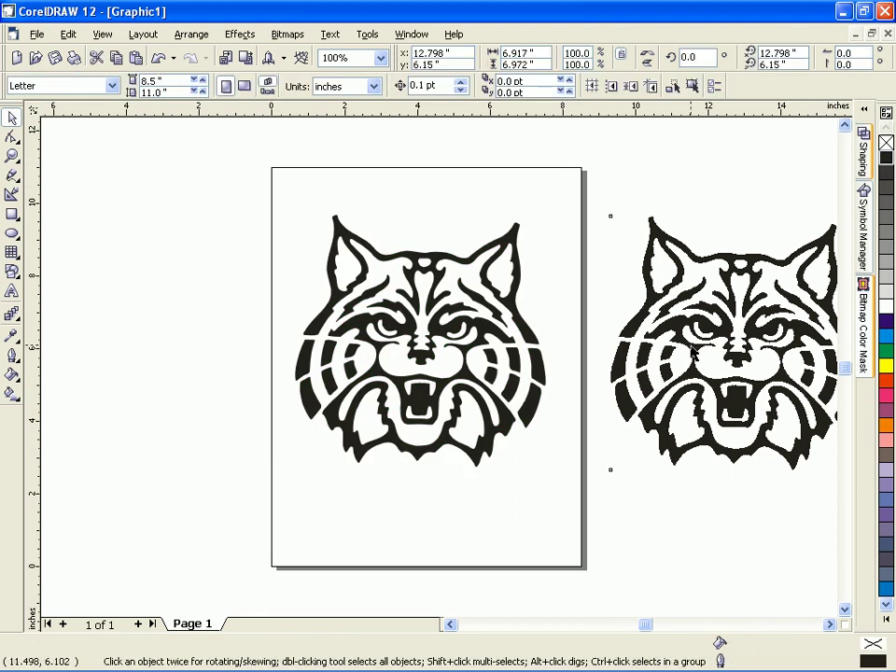
pyautogui.press('Delete')
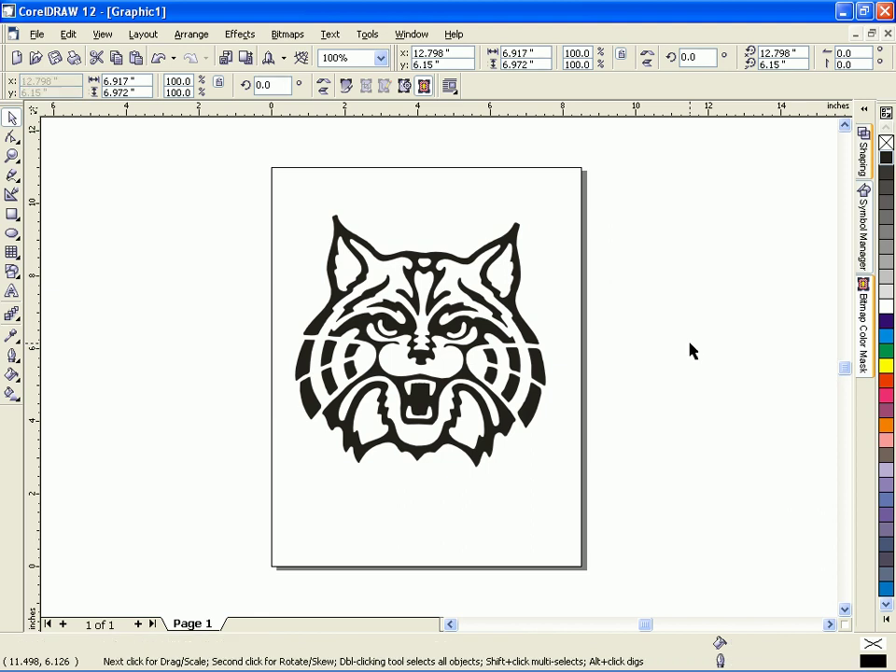